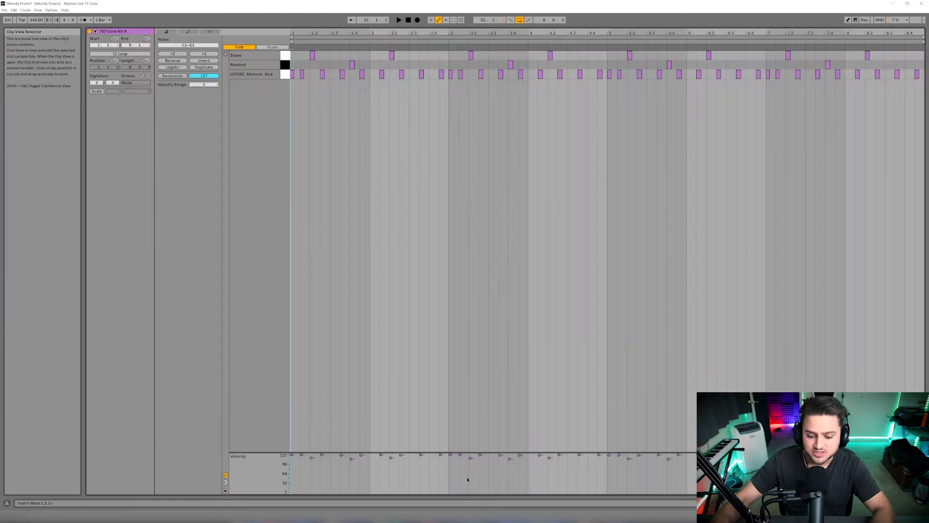
Step: Enlarge the drum clip's velocity lane, then try changing the closed hi-hat sampler's volume and undo it
drag(378, 452, 380, 141)
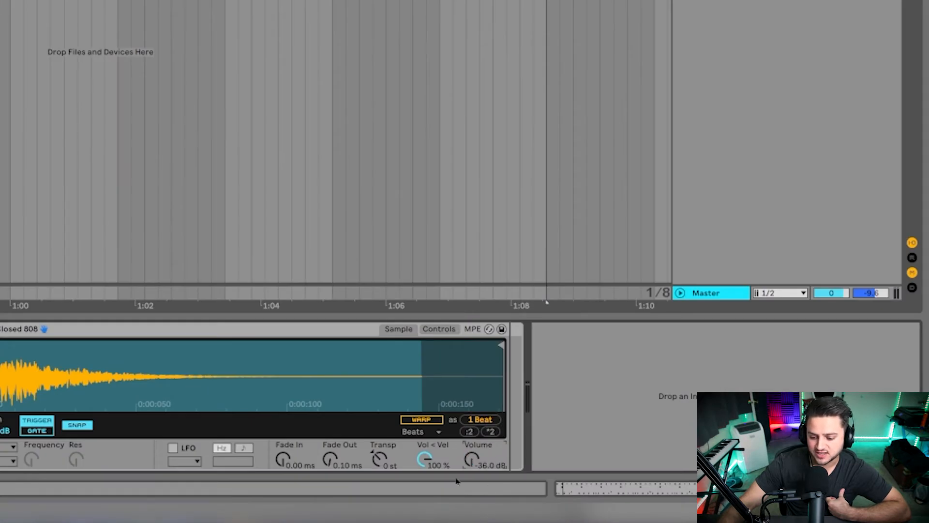
click(1, 455)
drag(472, 461, 472, 401)
key(ctrl+z)
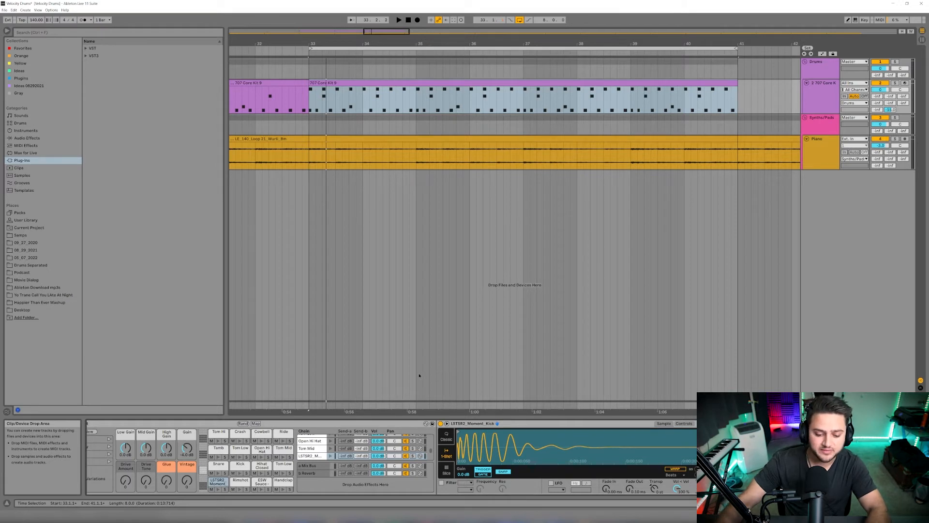
Step: Open the 707 Core Kit clip that starts at bar 33 and show its velocity lane at an enlarged height
scroll(391, 457, left, 1)
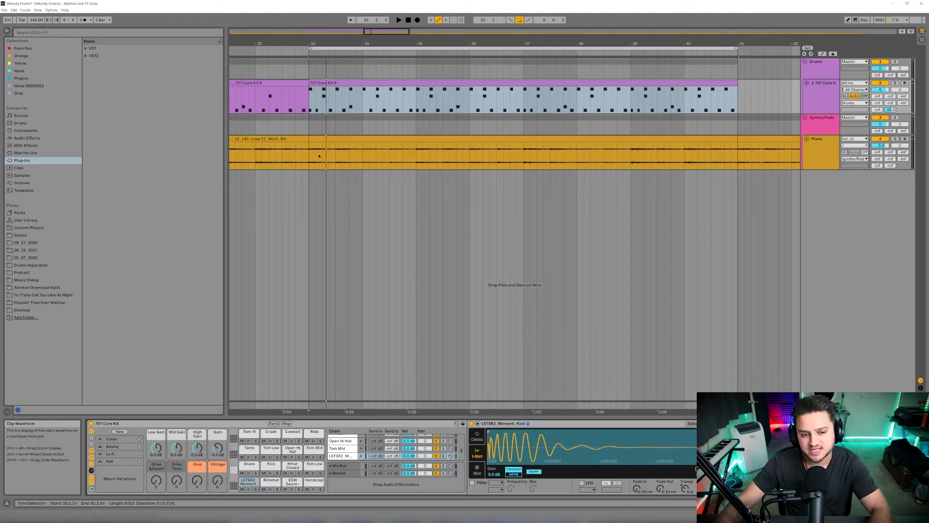
key(space)
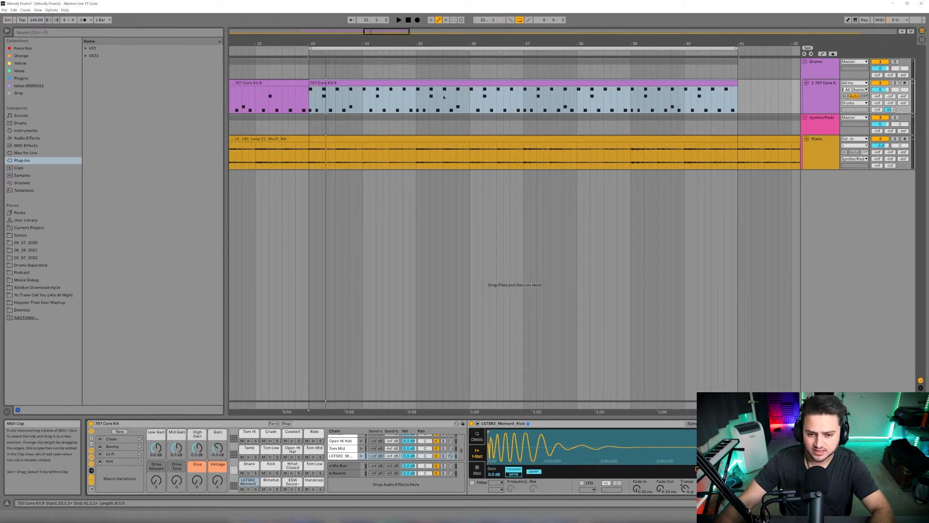
double_click(339, 83)
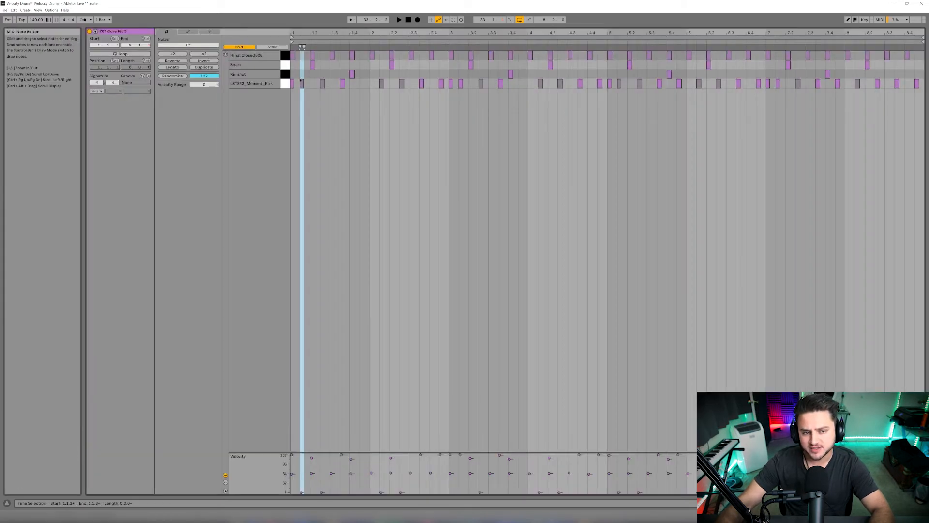
drag(309, 453, 300, 139)
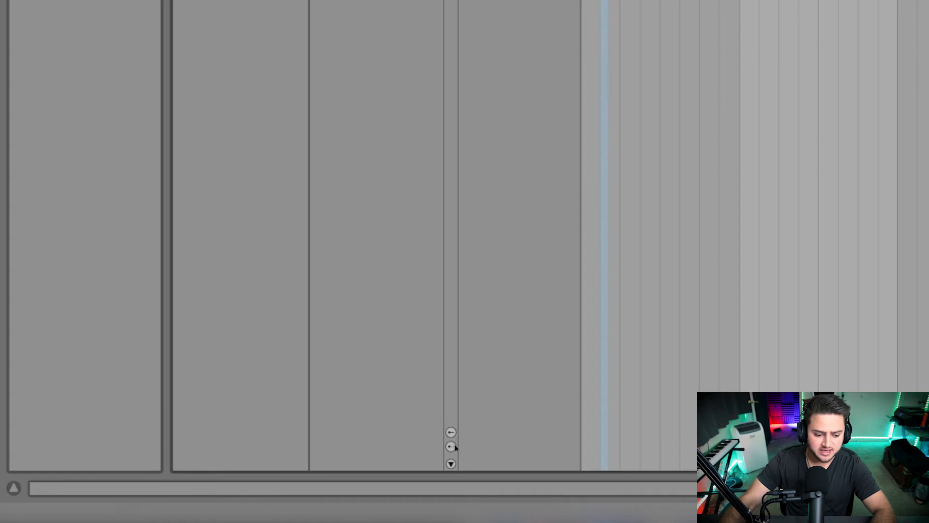
click(451, 446)
click(451, 446)
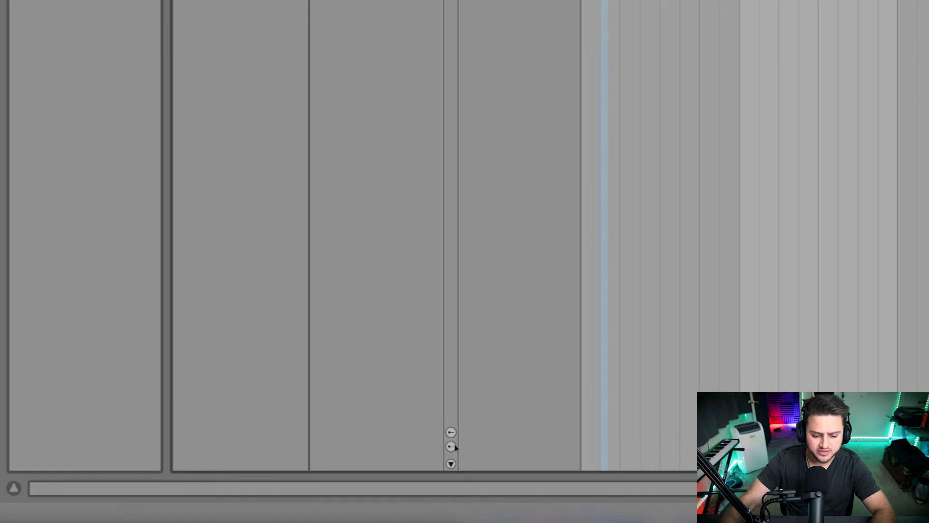
click(451, 432)
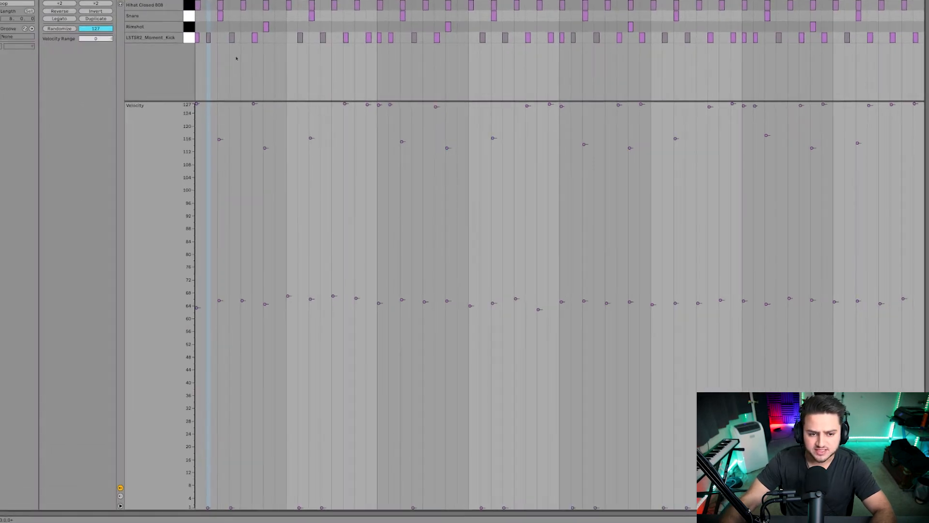
Step: Try raising the velocity of all Hihat Closed 808 notes together, then undo the change
click(188, 5)
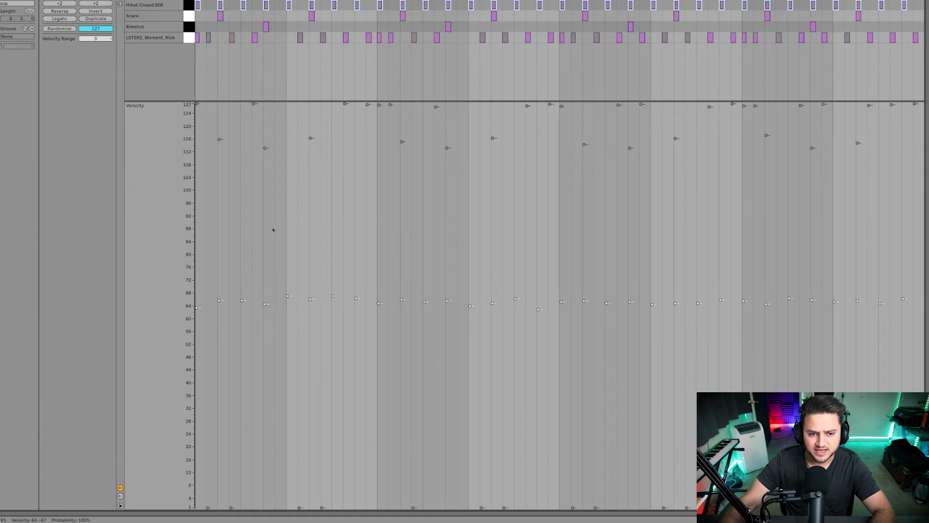
drag(242, 300, 242, 166)
key(ctrl+z)
Step: Try raising the velocity of all snare notes together, undo the change and deselect the notes
click(189, 16)
drag(219, 145, 221, 111)
key(ctrl+z)
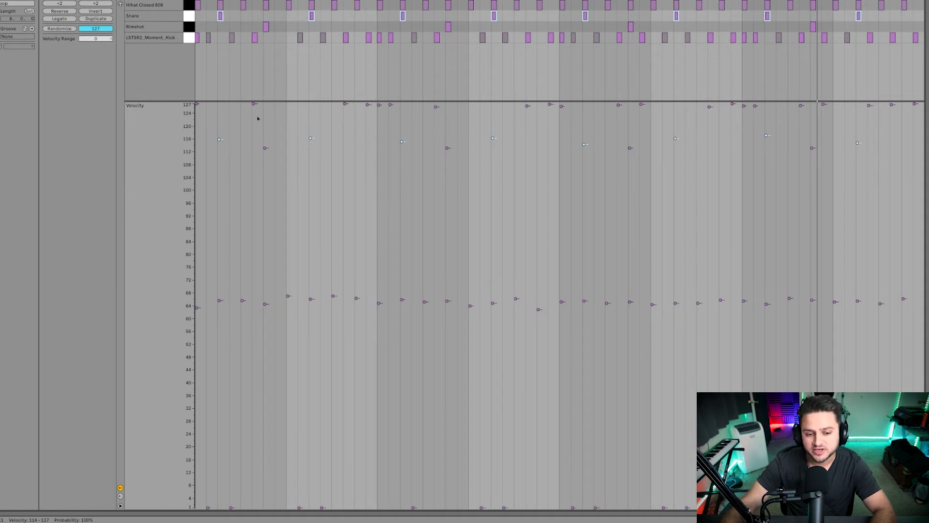
click(219, 139)
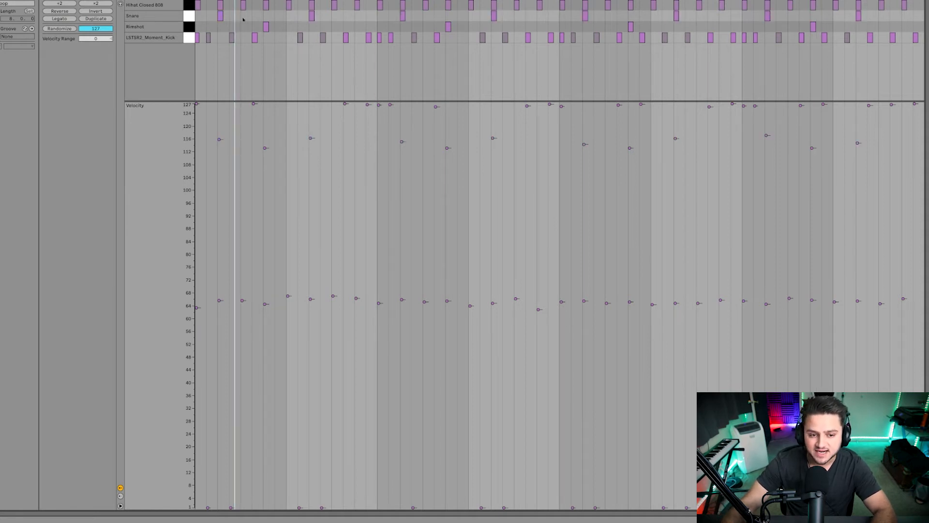
click(312, 177)
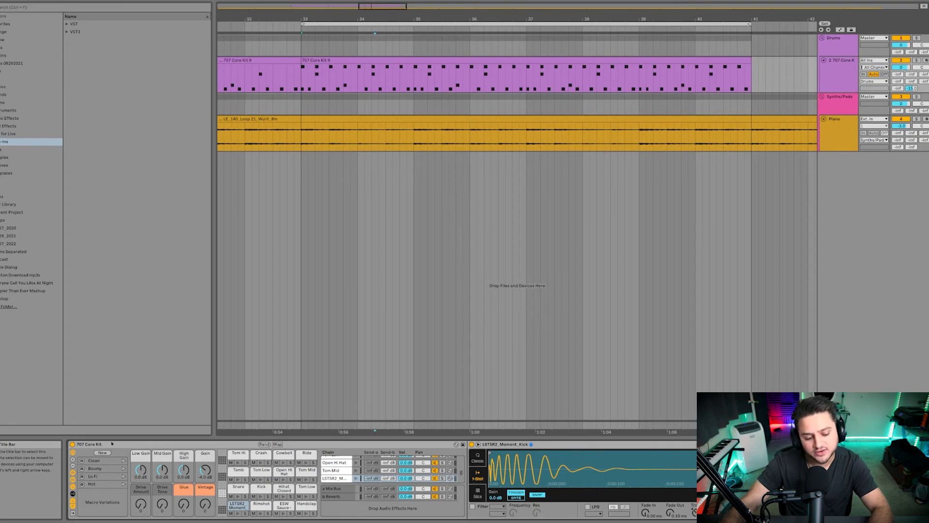
Step: Look through the kick pads and the Mix Bus and Reverb return chains of the 707 Core Kit drum rack
click(239, 514)
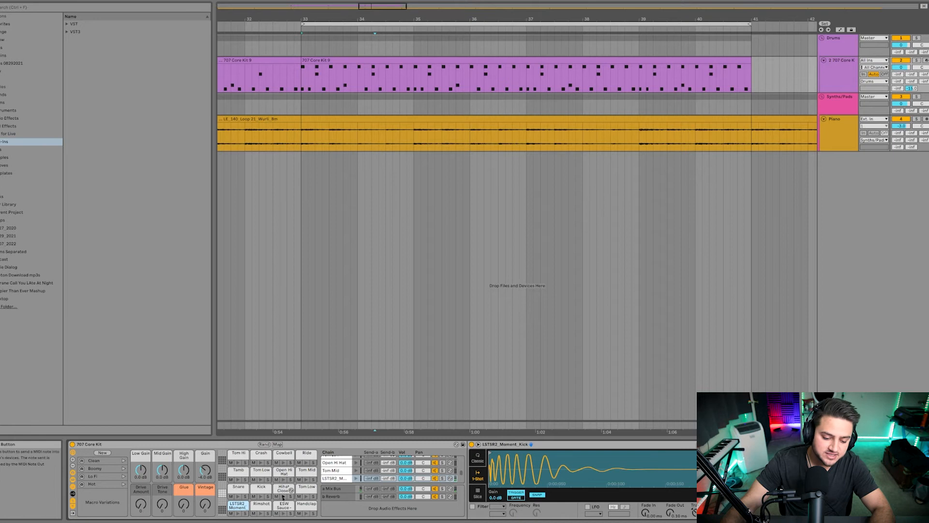
click(333, 488)
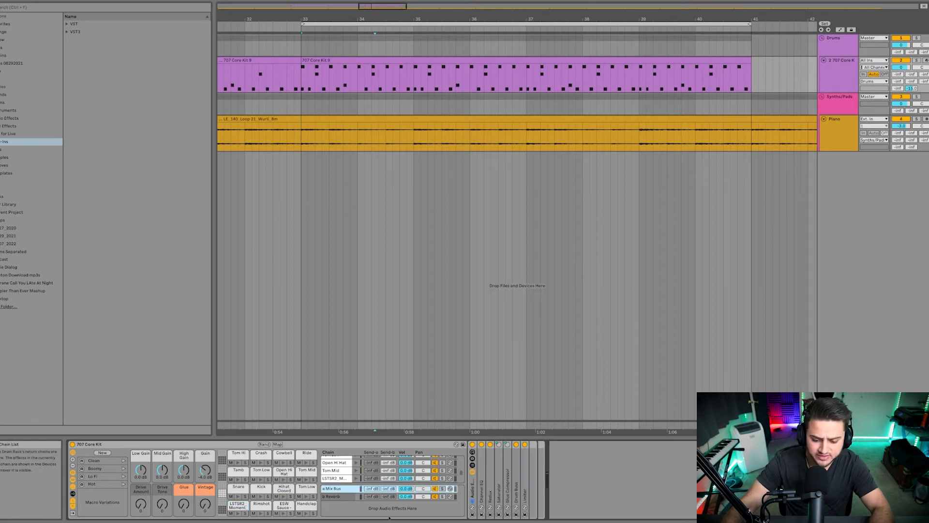
click(339, 495)
click(339, 491)
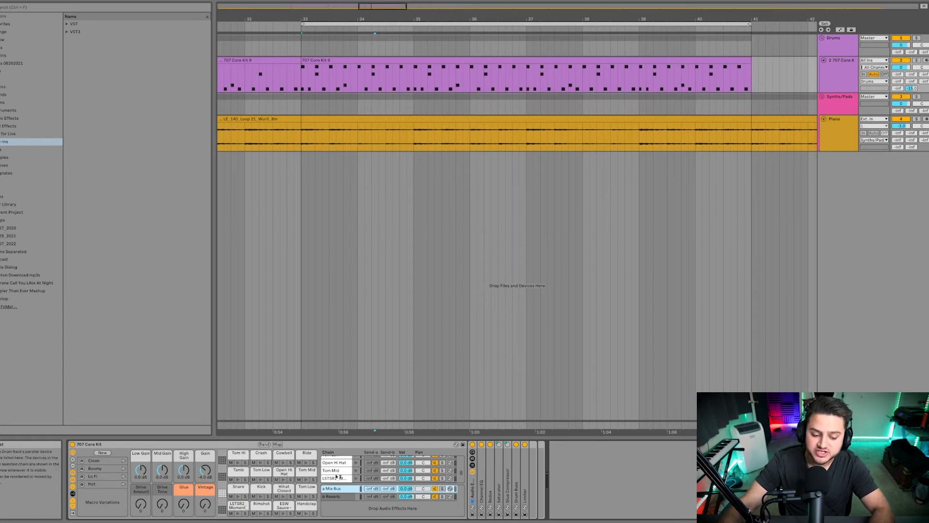
click(261, 487)
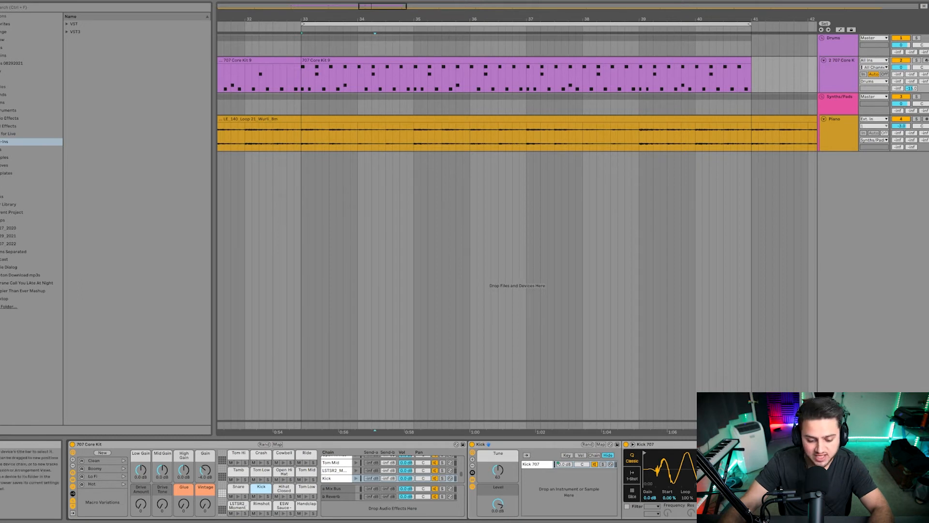
click(234, 506)
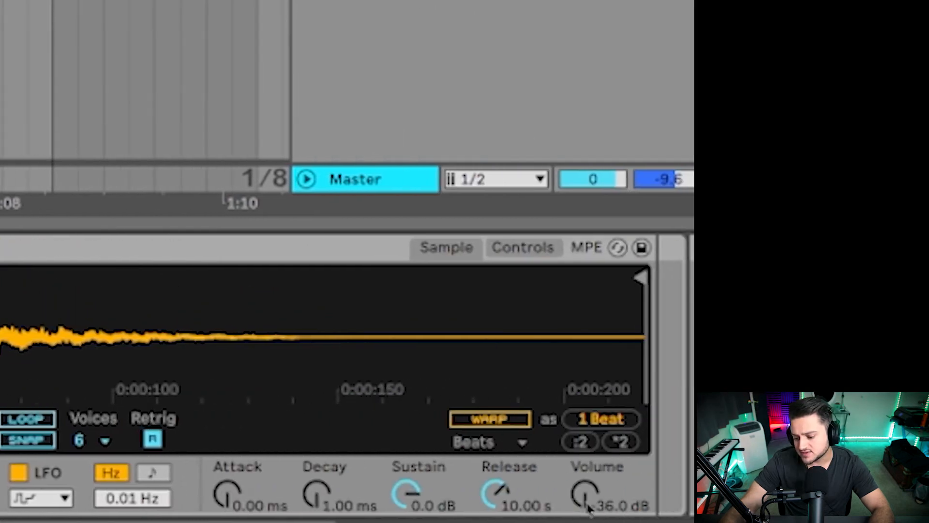
Step: Examine the snare sampler's Vel>Vol setting in its controls and return to its sample view
click(513, 245)
click(465, 246)
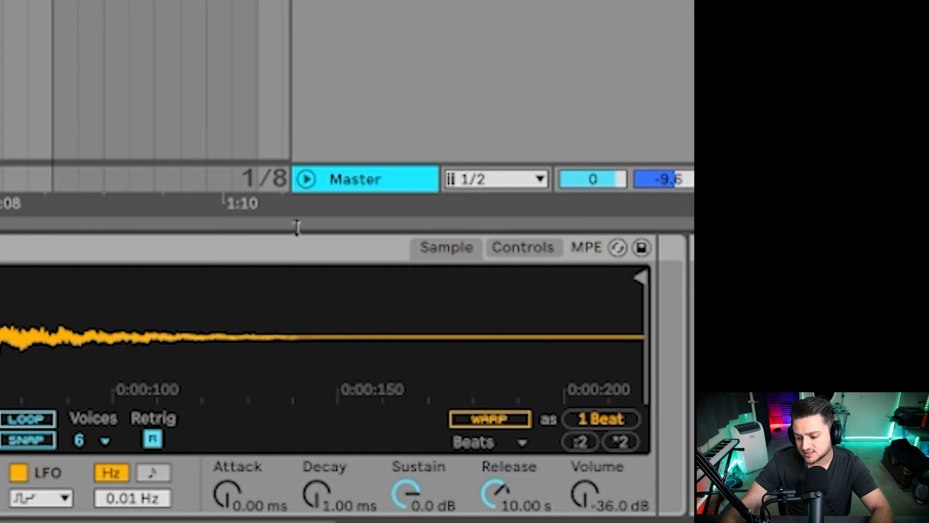
click(520, 247)
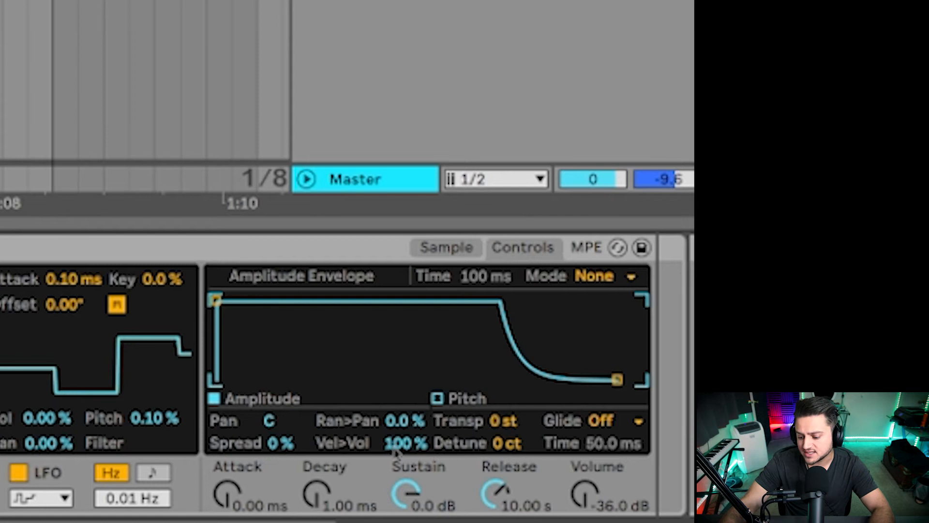
click(446, 247)
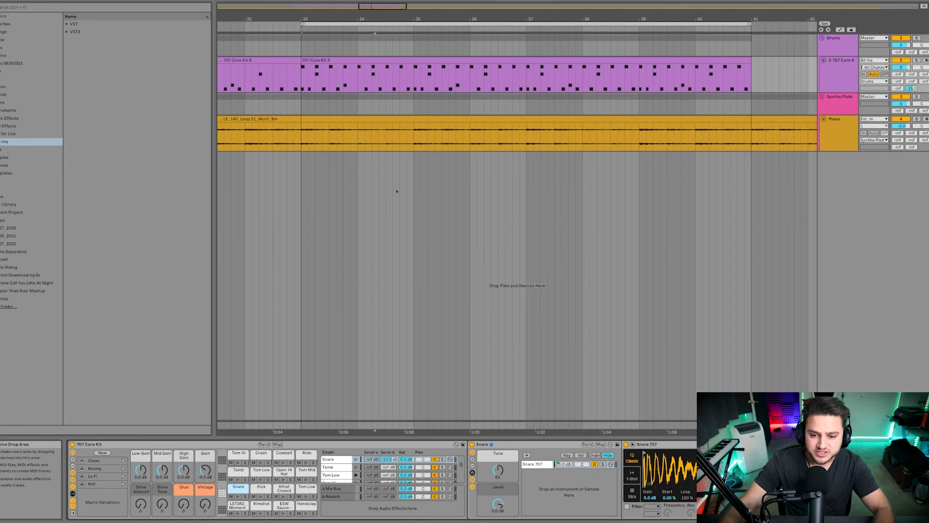
Step: Reopen the 707 Core Kit clip at bar 33 and raise the velocities of all notes together toward 127
click(383, 59)
double_click(383, 59)
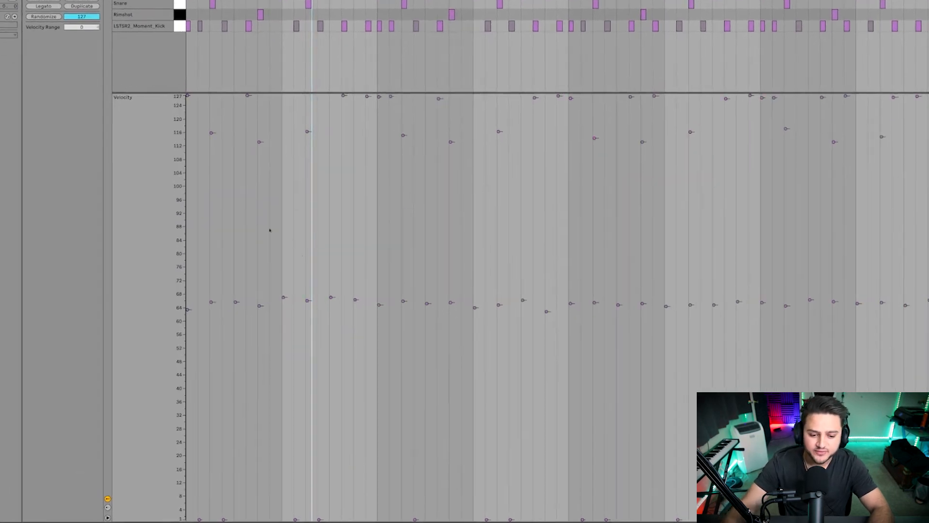
click(240, 215)
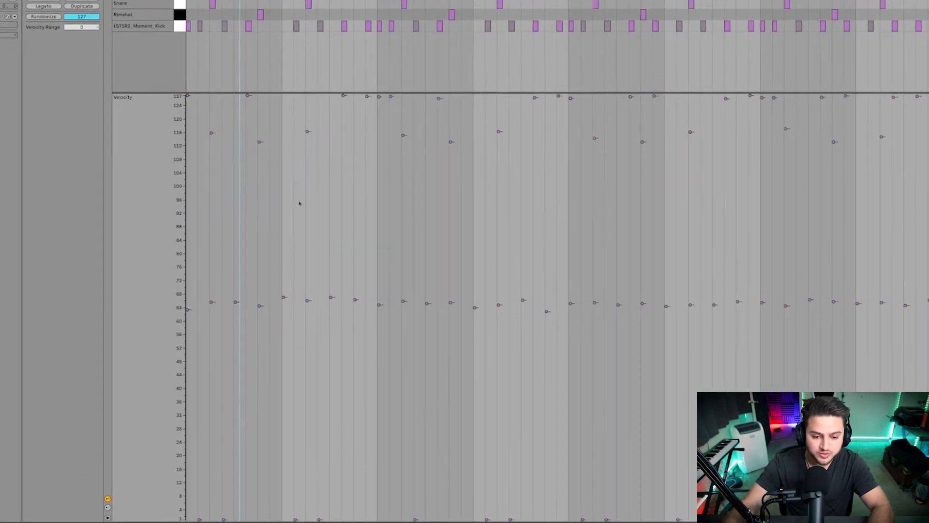
key(ctrl+a)
drag(212, 134, 212, 95)
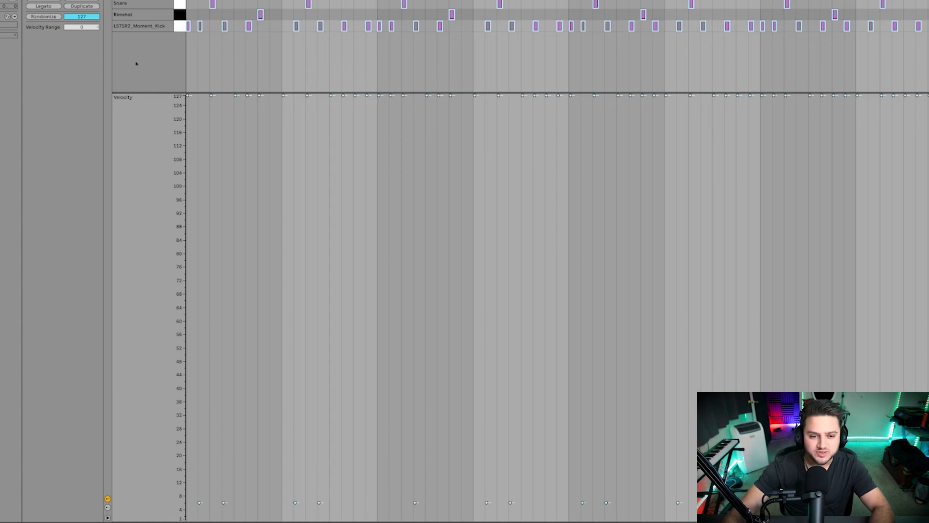
Step: Raise the remaining low-velocity LSTSR2_Moment_Kick notes to velocity 127
click(210, 62)
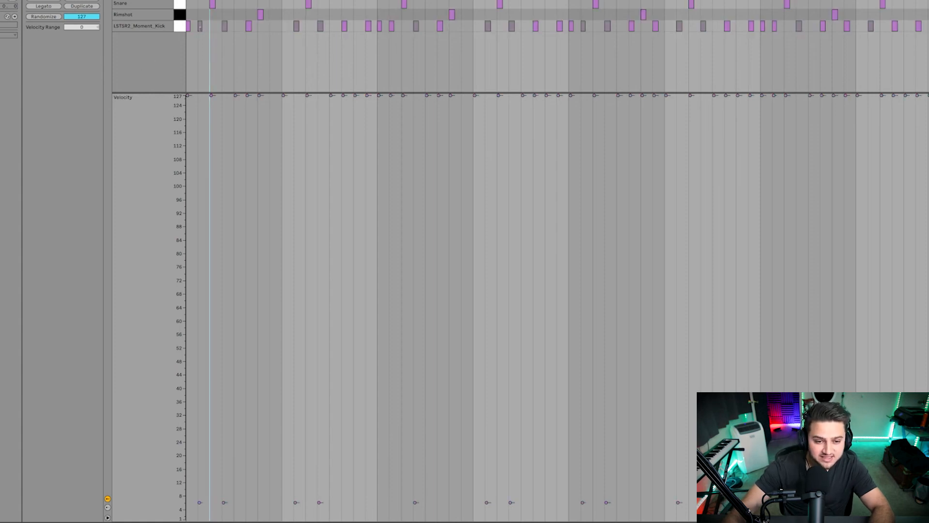
click(200, 28)
click(179, 27)
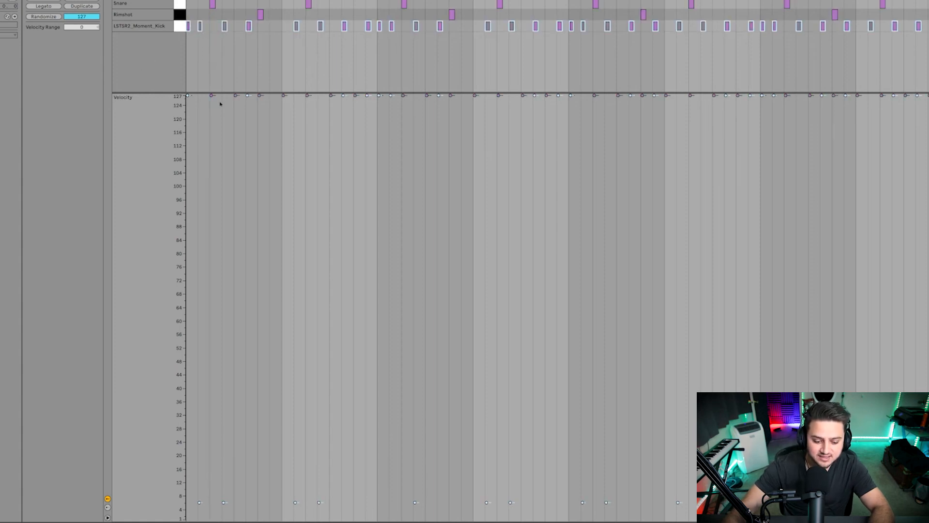
drag(225, 503, 224, 95)
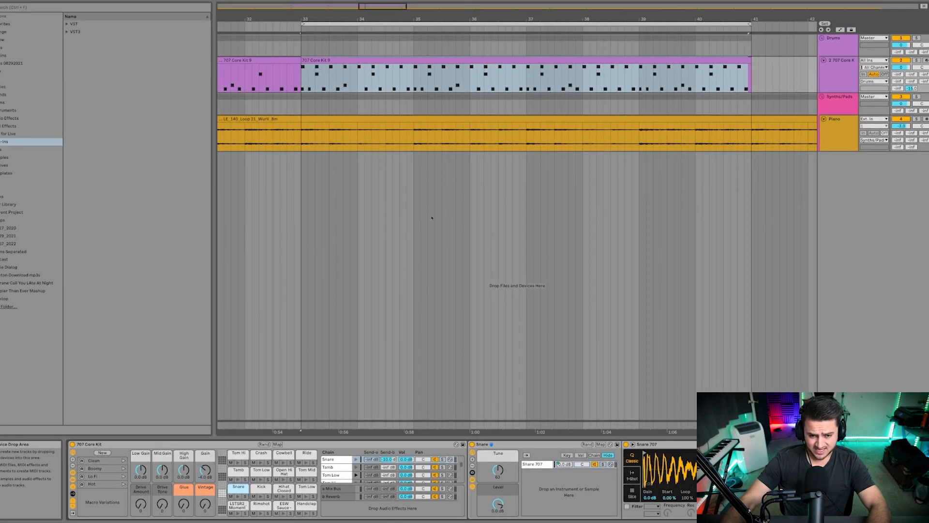
Step: Play the drum clip from its start, then reopen it and remove the deactivated kick notes
click(312, 60)
key(space)
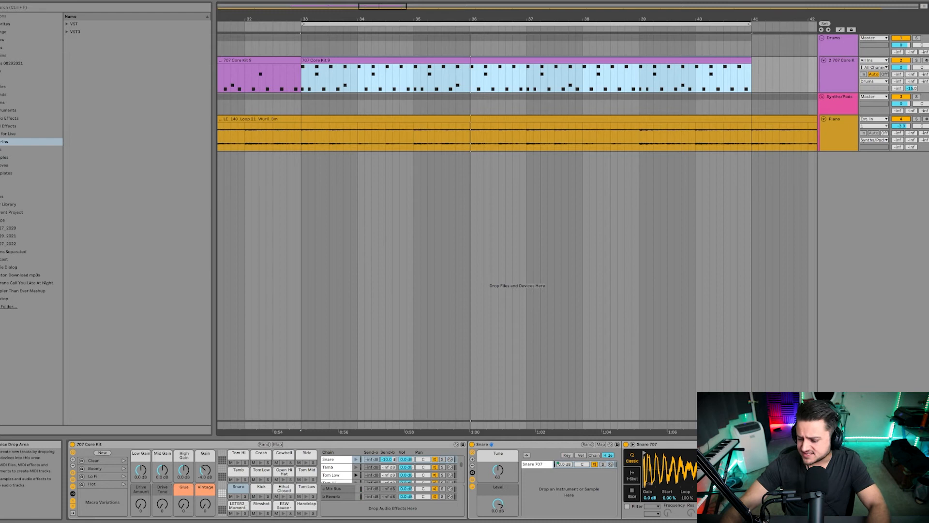
key(shift+Tab)
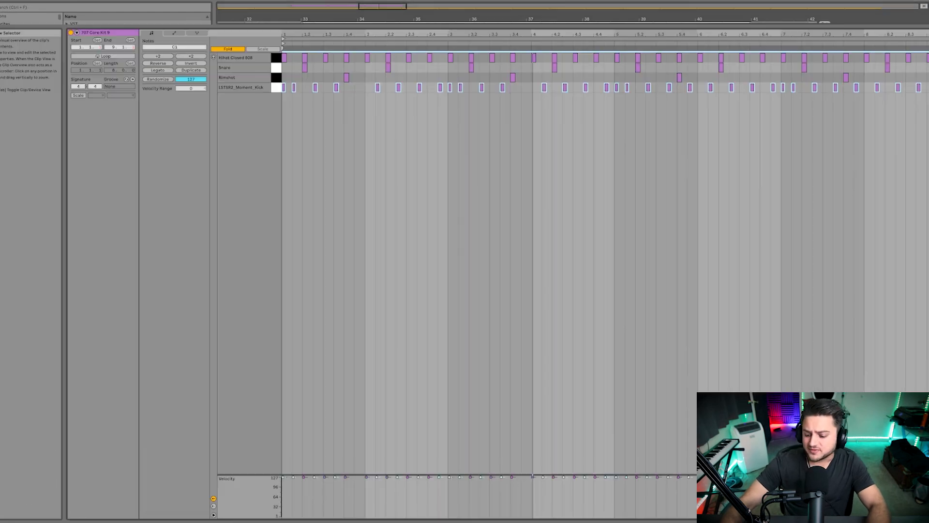
click(275, 89)
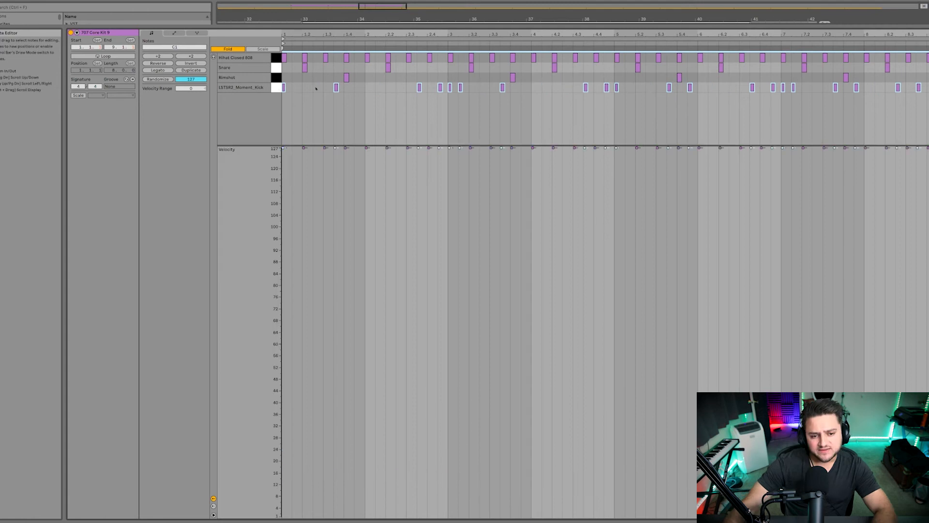
Step: Lower the velocity of all Hihat Closed 808 notes to about 85
click(276, 57)
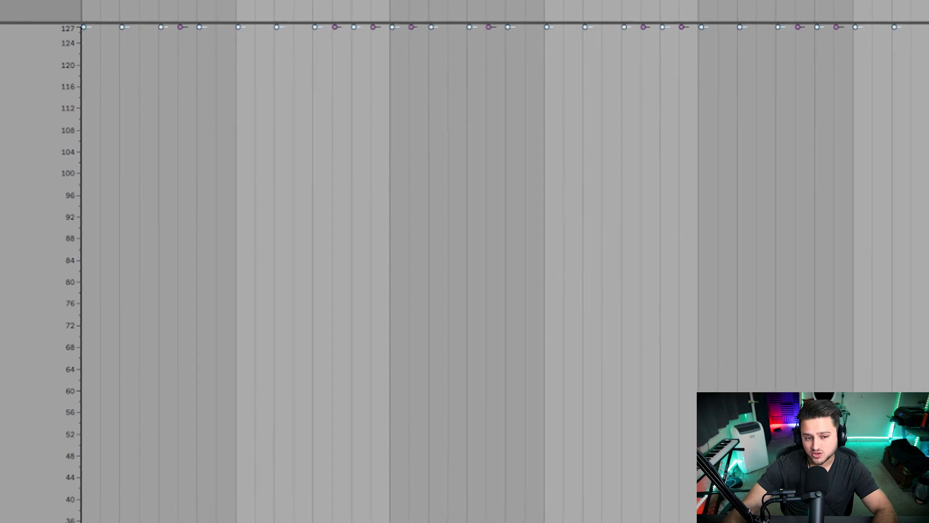
drag(84, 28, 102, 336)
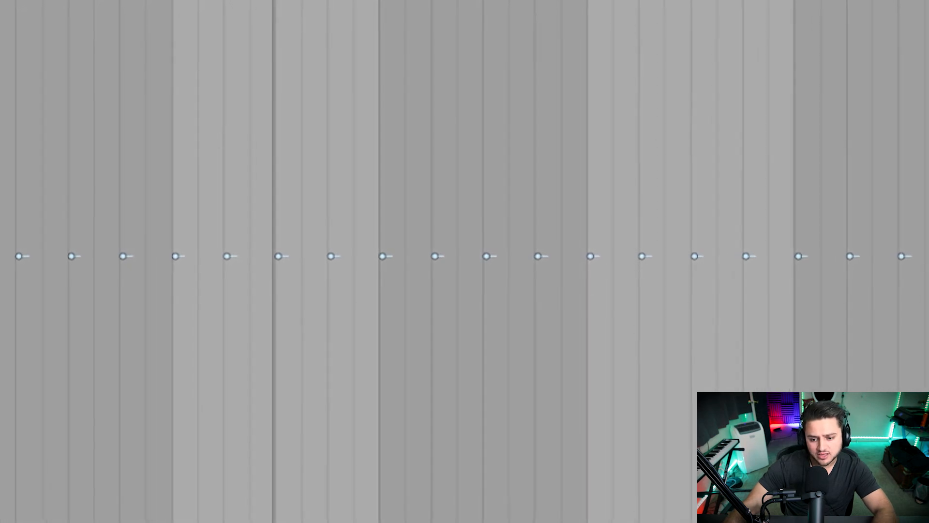
key(Escape)
Step: Set the snare velocities to about 115 and the rimshot velocities to about 112, judging the levels by playback
drag(436, 3, 436, 62)
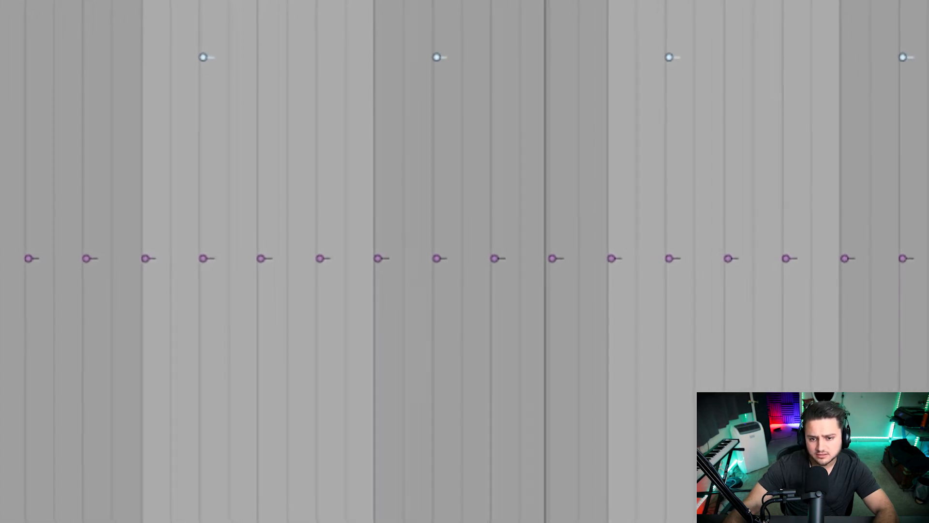
key(space)
drag(437, 57, 436, 0)
key(space)
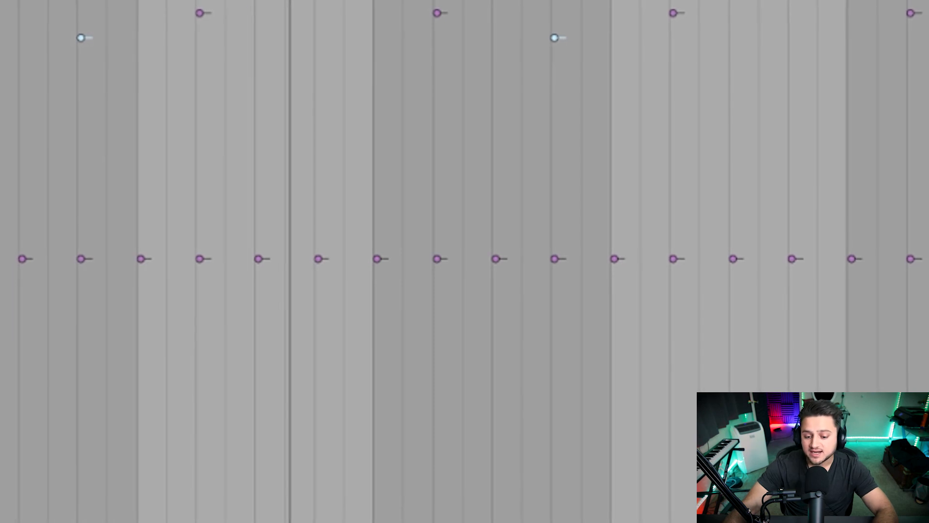
Step: Randomize the velocities of the hi-hat notes and the snare notes slightly around their current levels
click(172, 97)
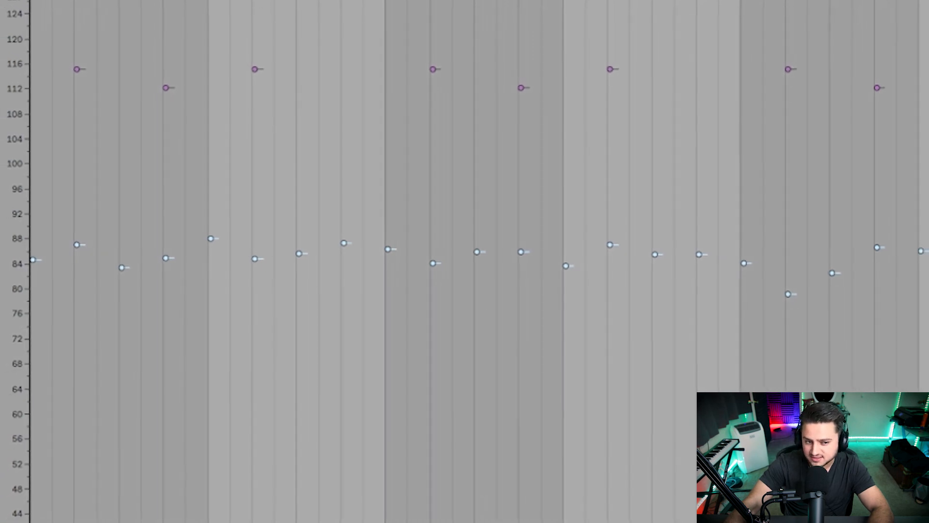
click(79, 70)
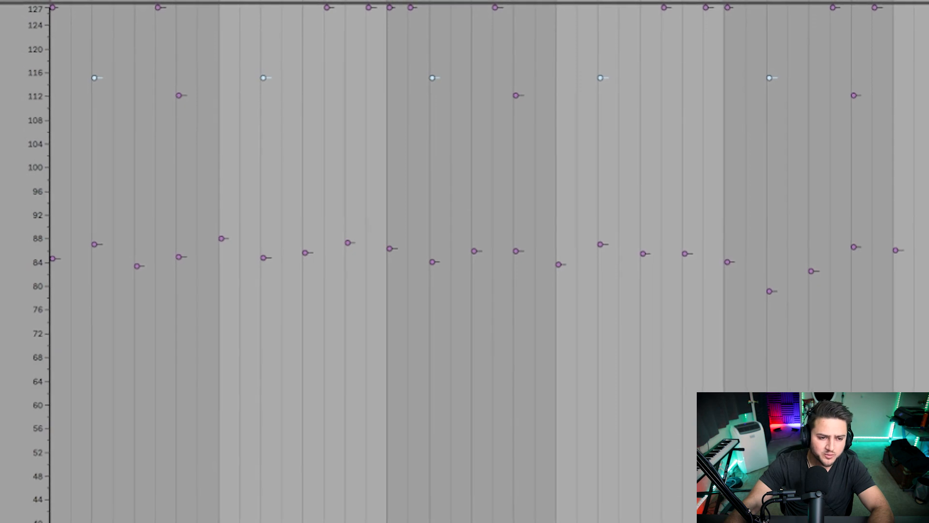
click(72, 520)
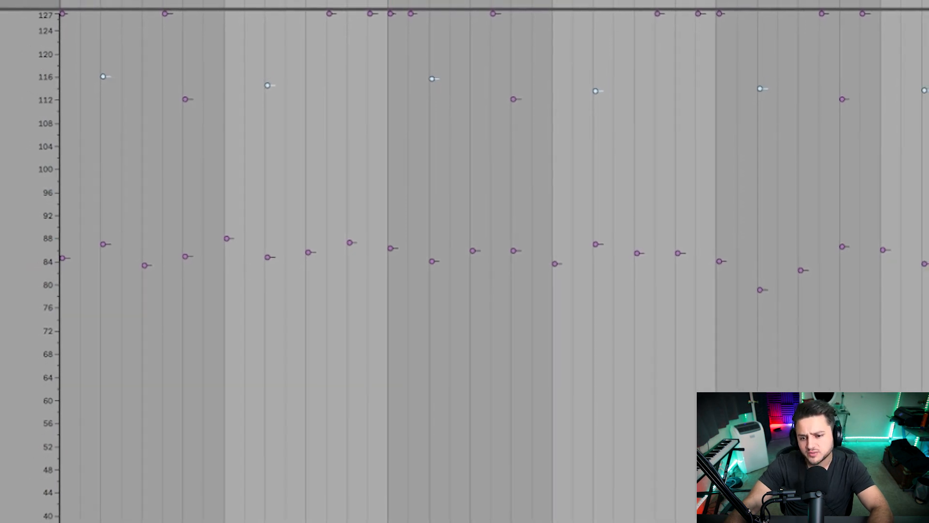
click(72, 519)
Step: Randomize the velocities of the rimshot notes and the kick notes slightly
click(187, 100)
click(72, 519)
click(72, 519)
click(73, 520)
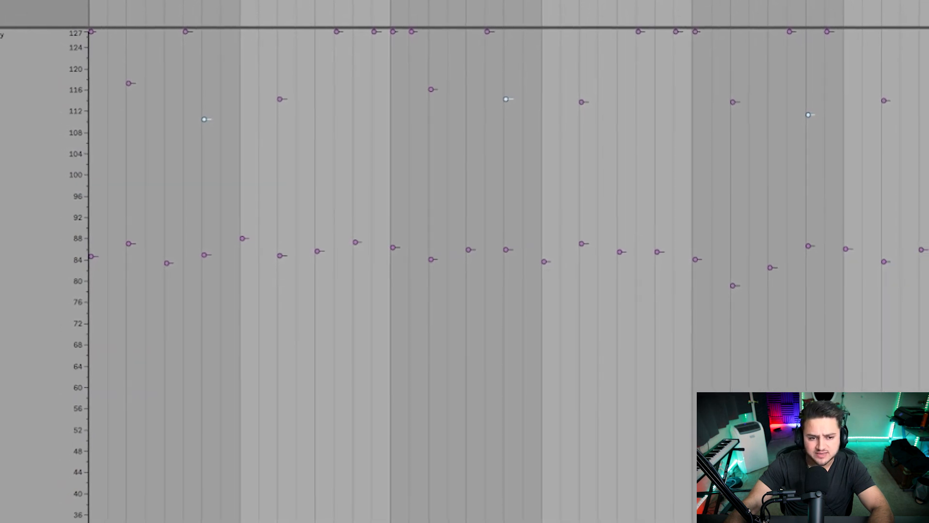
click(93, 33)
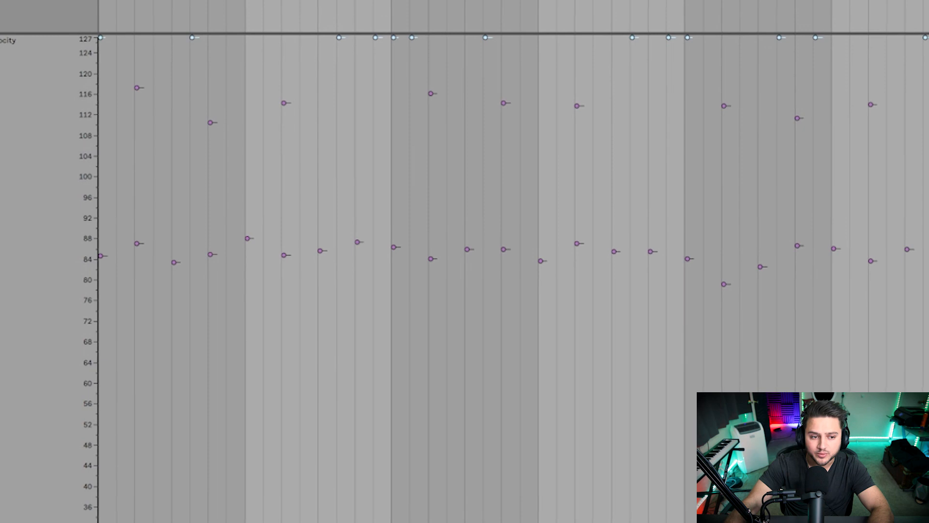
click(72, 519)
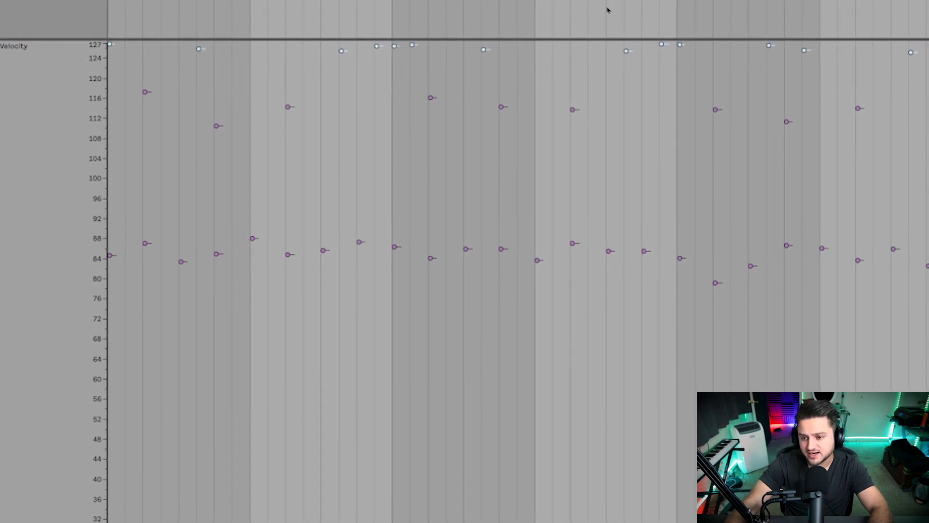